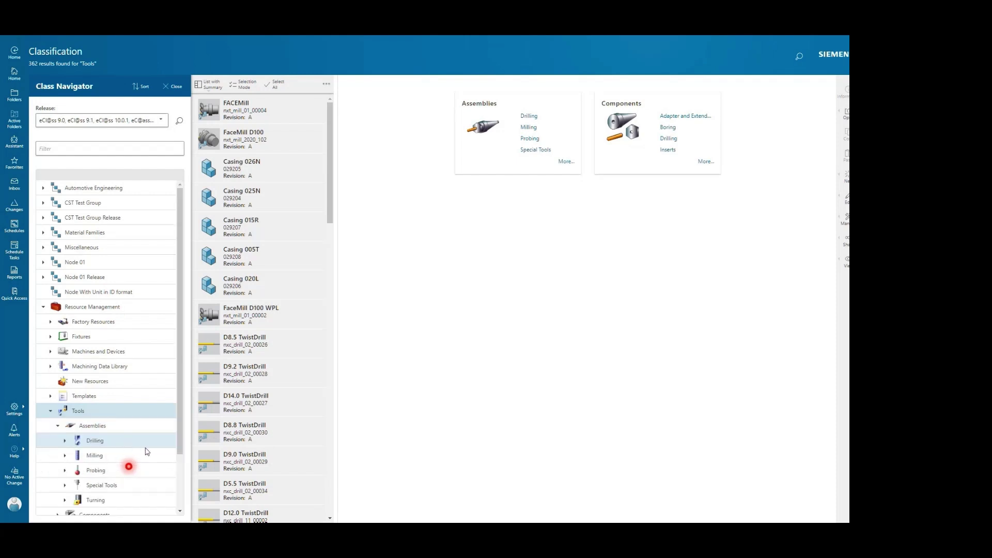
Step: Narrow the results to the Milling class under tool assemblies and show the filters for it
click(146, 457)
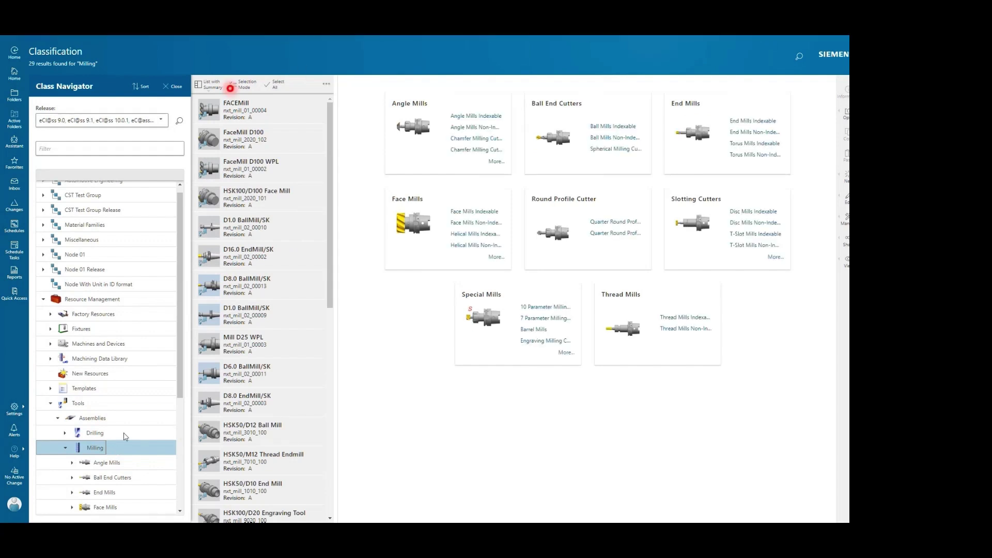
click(327, 85)
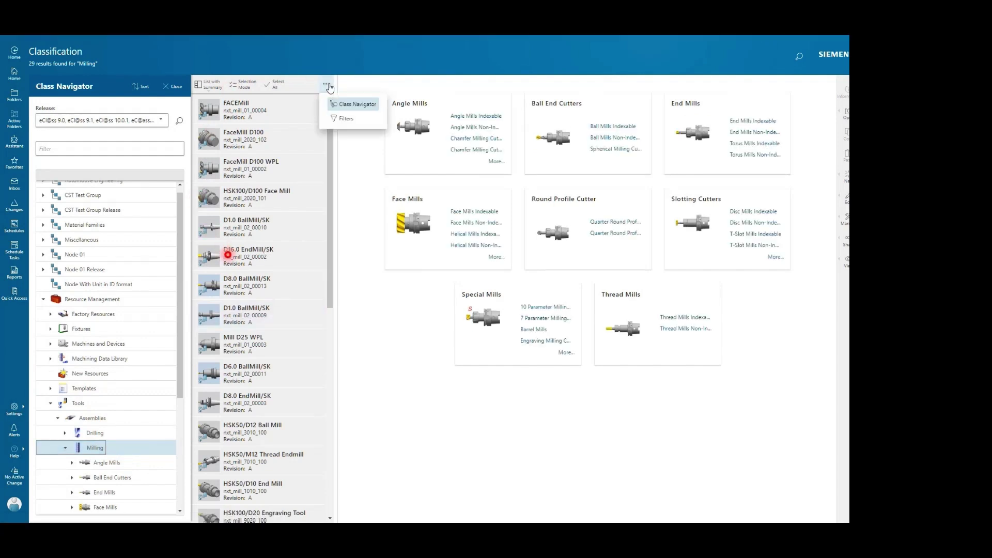
click(337, 120)
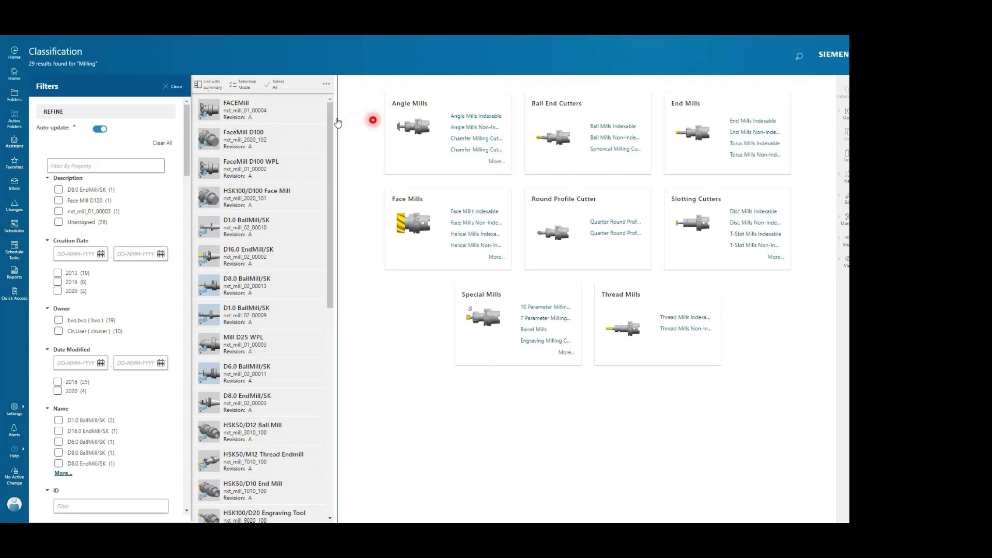
Step: Find the Cutting Edge Length property among the filters and limit it to the range 9 to 15 mm
click(128, 166)
text(Cutti)
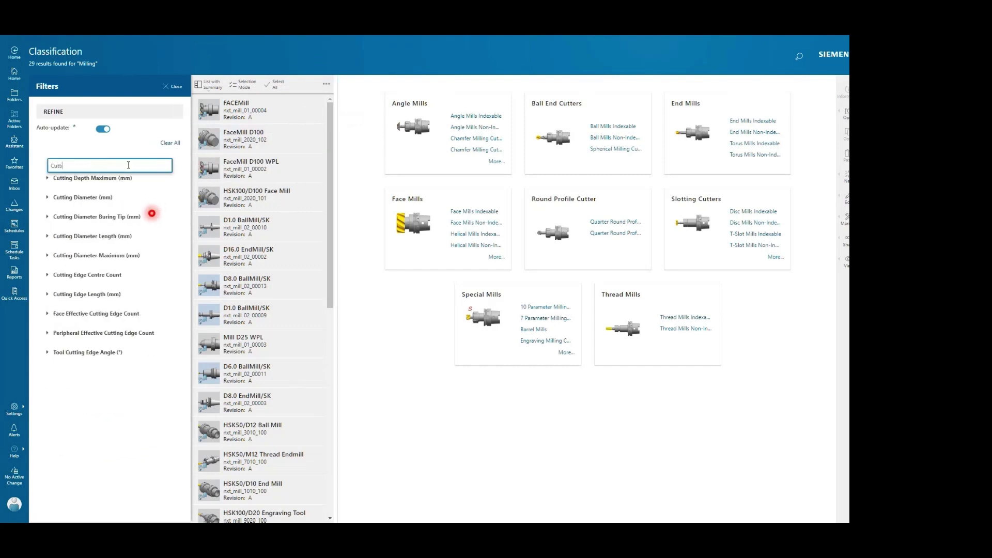
text(ng Ed)
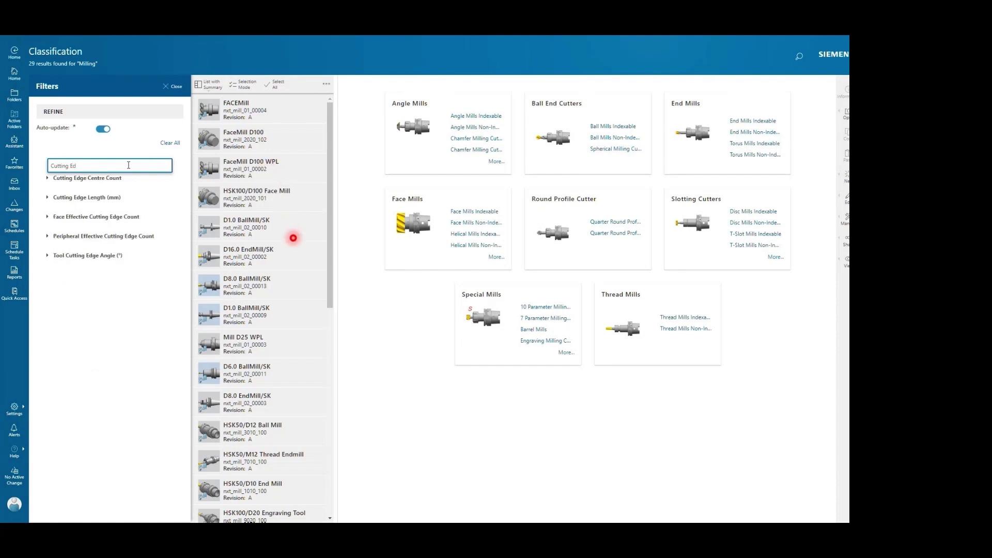
text(ge)
click(47, 198)
click(70, 211)
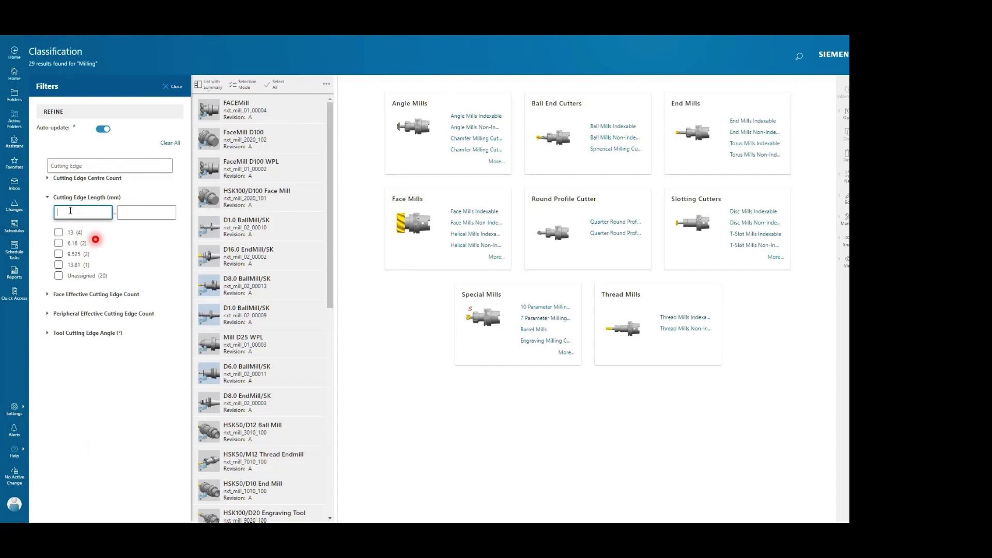
text(9)
key(Tab)
text(1)
click(169, 213)
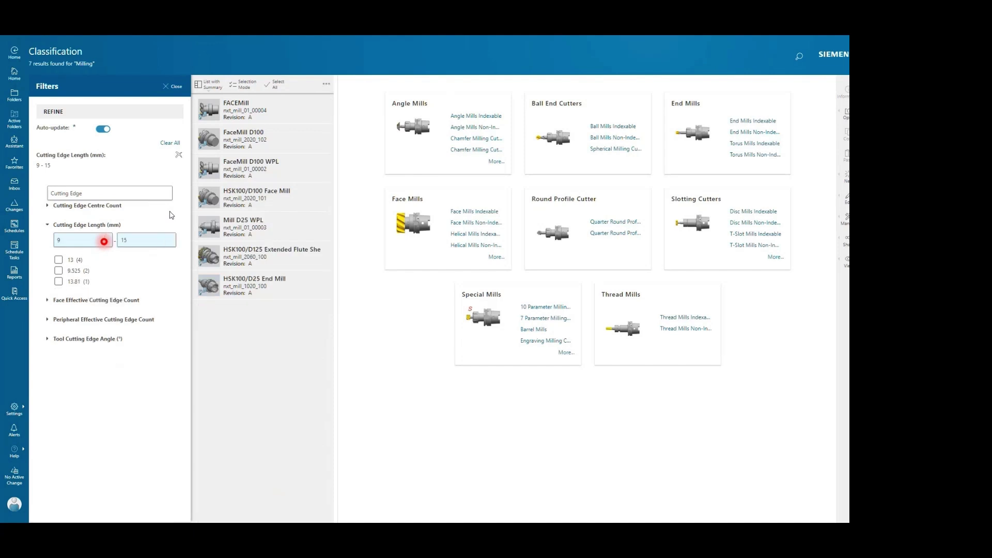
click(146, 239)
Step: Look up the Cutting Diameter filter properties and restrict Cutting Diameter Length to 6 mm
drag(96, 191, 59, 192)
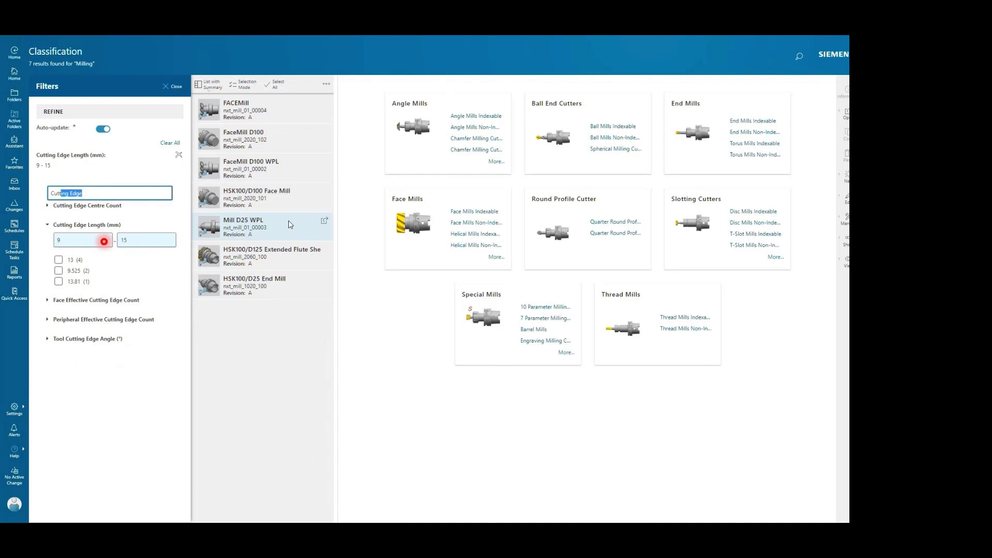
text(tting Dia)
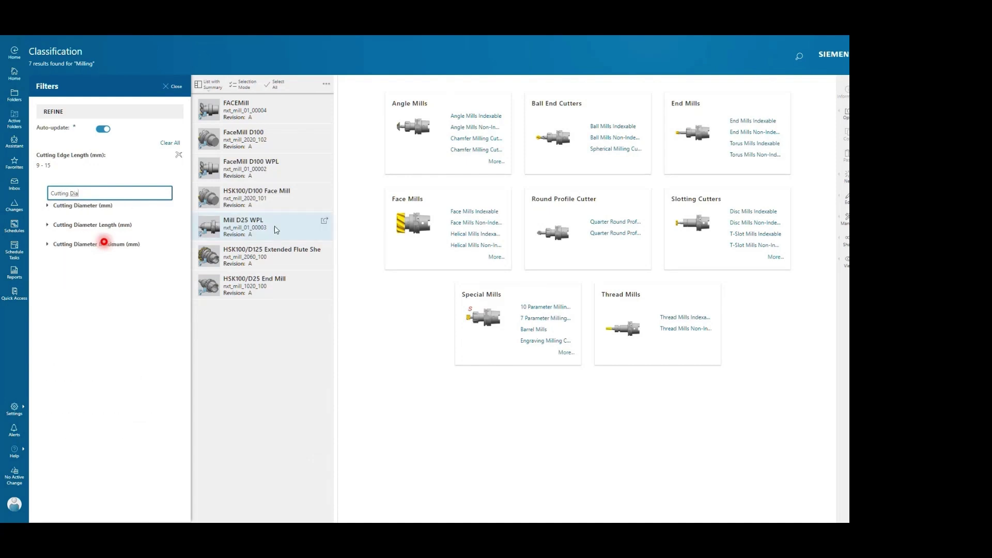
click(53, 226)
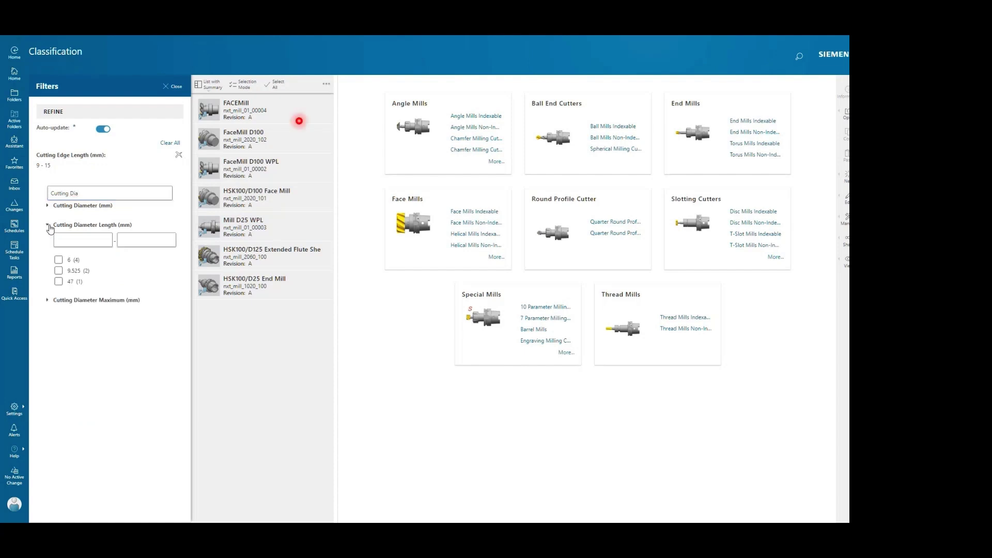
click(58, 260)
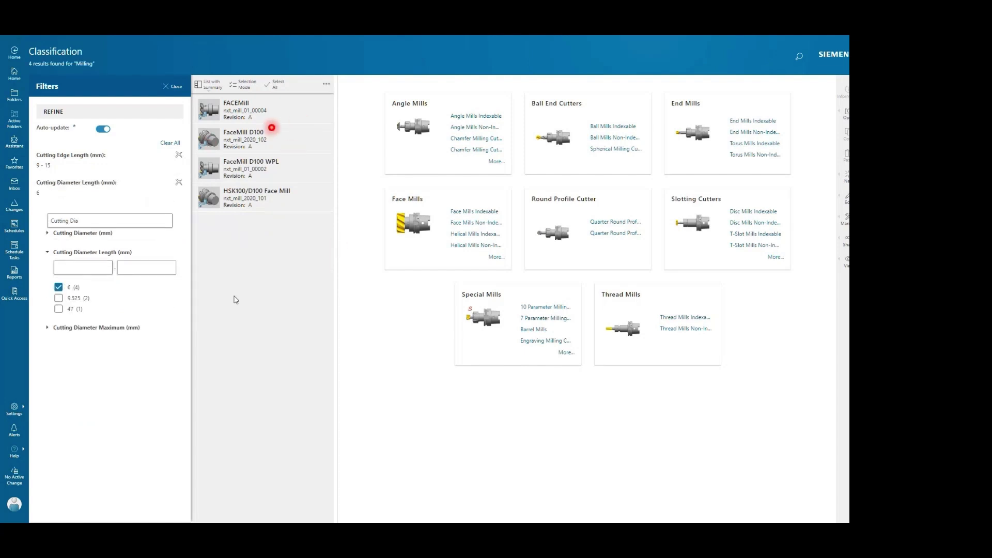
Step: Open the FACEMill tool and review its classification properties down to the Miscellaneous group
click(284, 111)
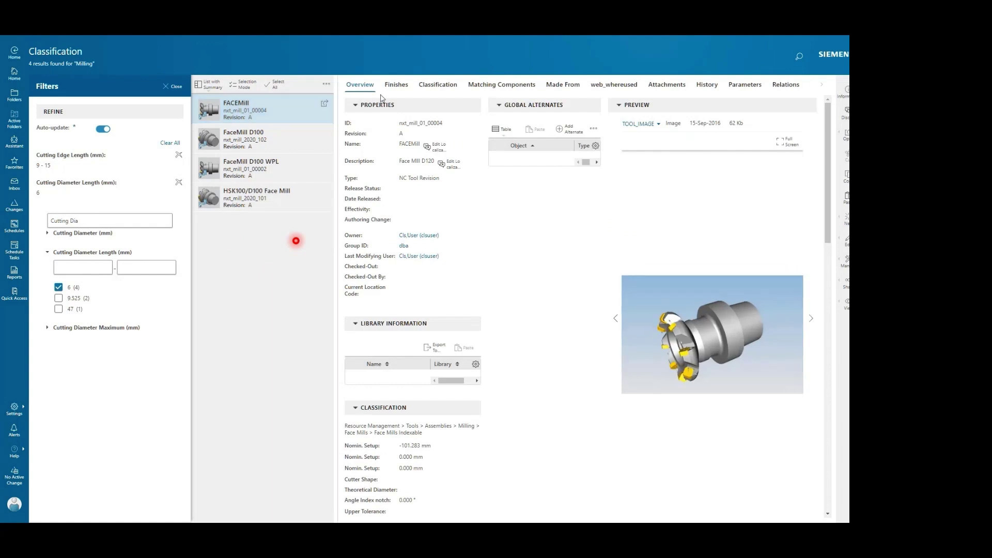
click(433, 88)
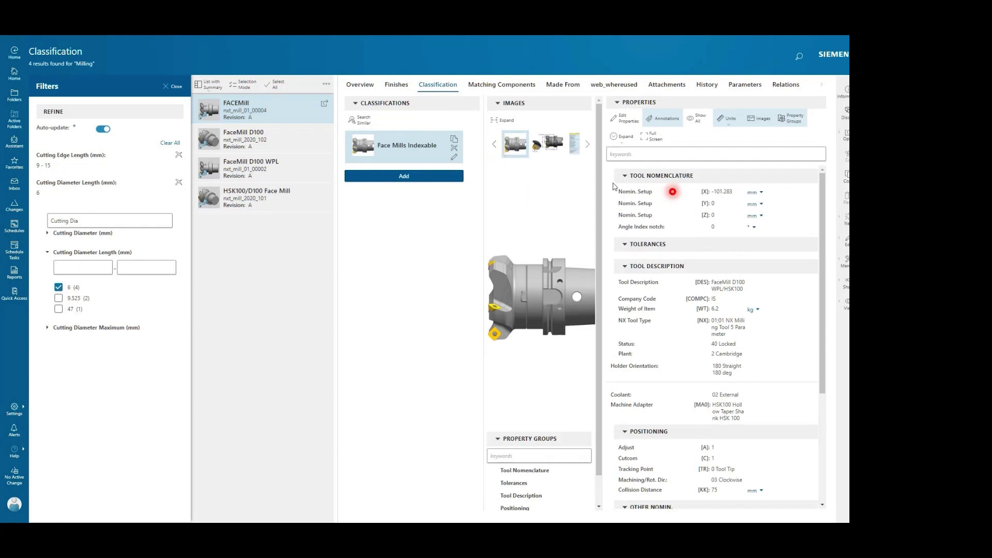
scroll(752, 256, down, 3)
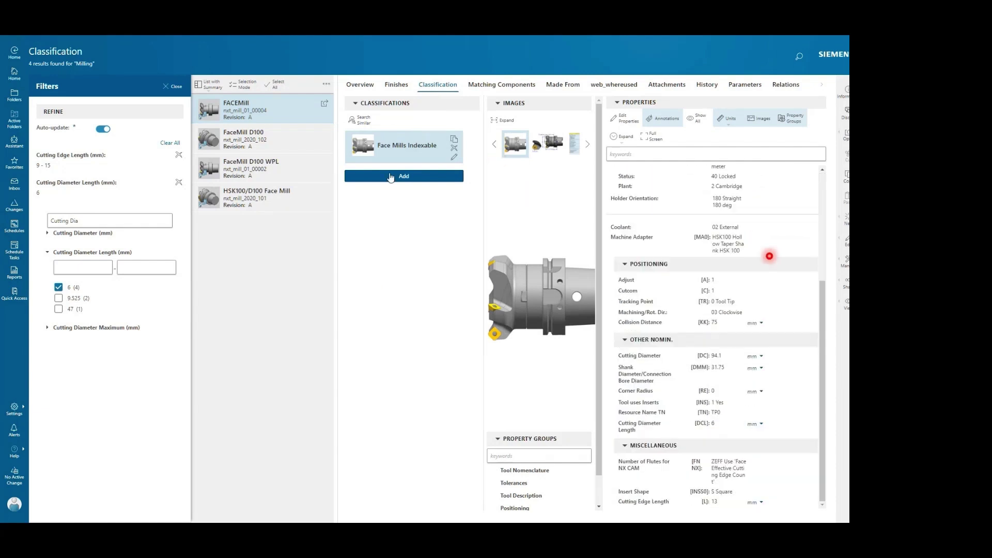
Step: Select all four filtered face mills and compare their properties side by side, narrowing the FACEMill column to fit more tools
click(295, 145)
click(297, 167)
click(312, 192)
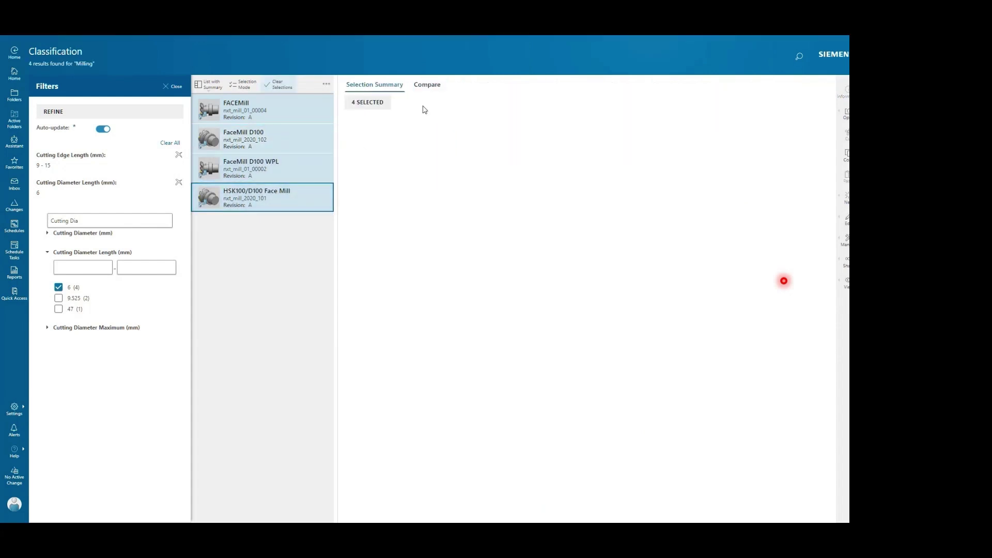
click(427, 86)
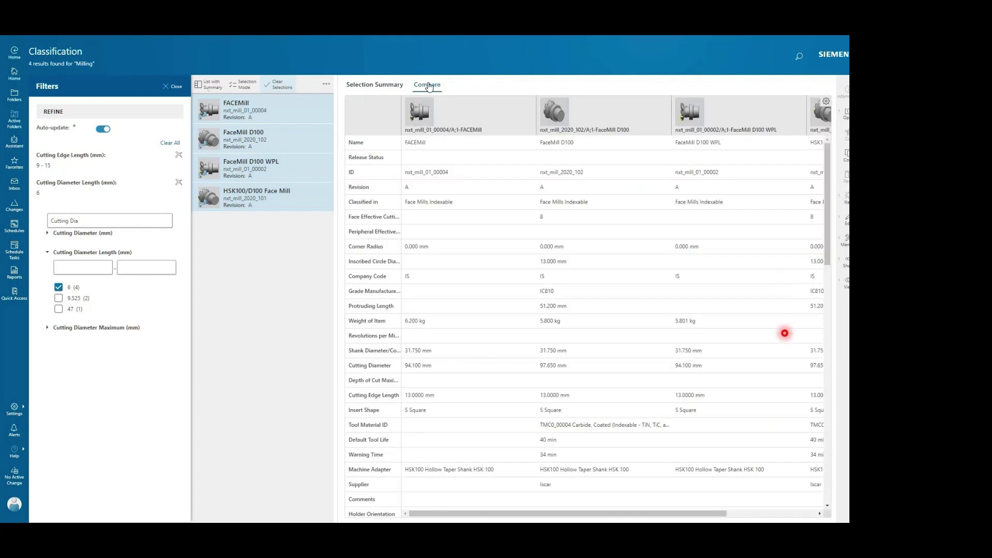
scroll(532, 284, down, 5)
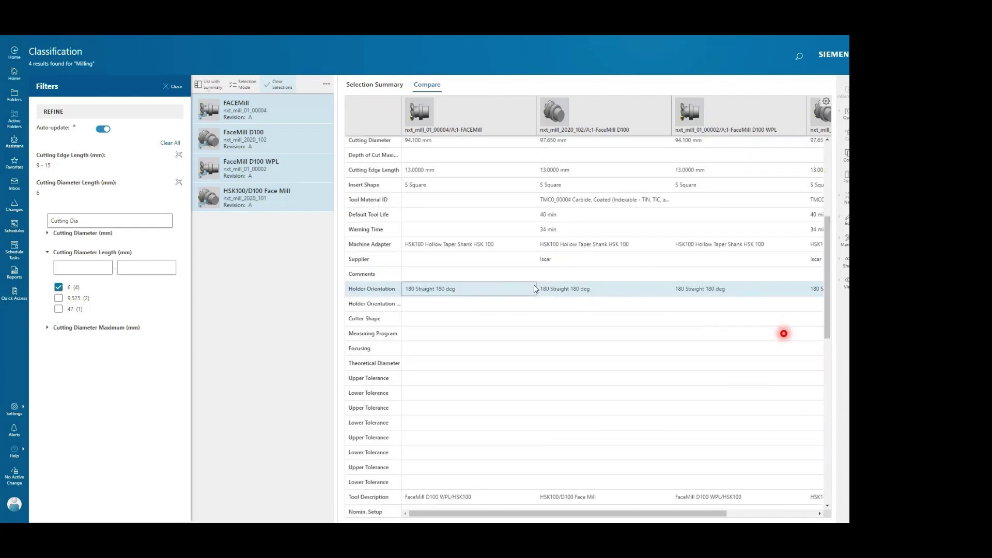
scroll(545, 321, down, 3)
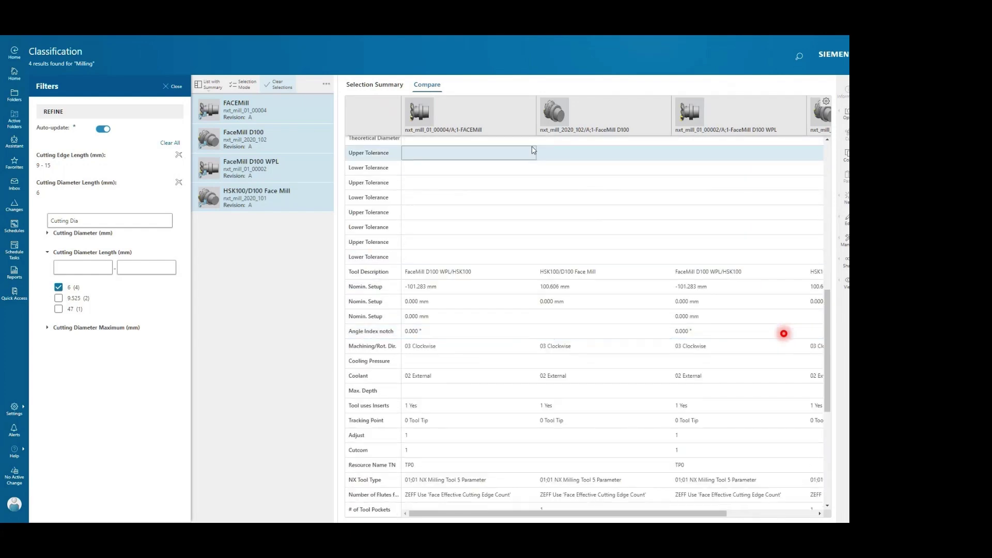
drag(534, 120, 489, 123)
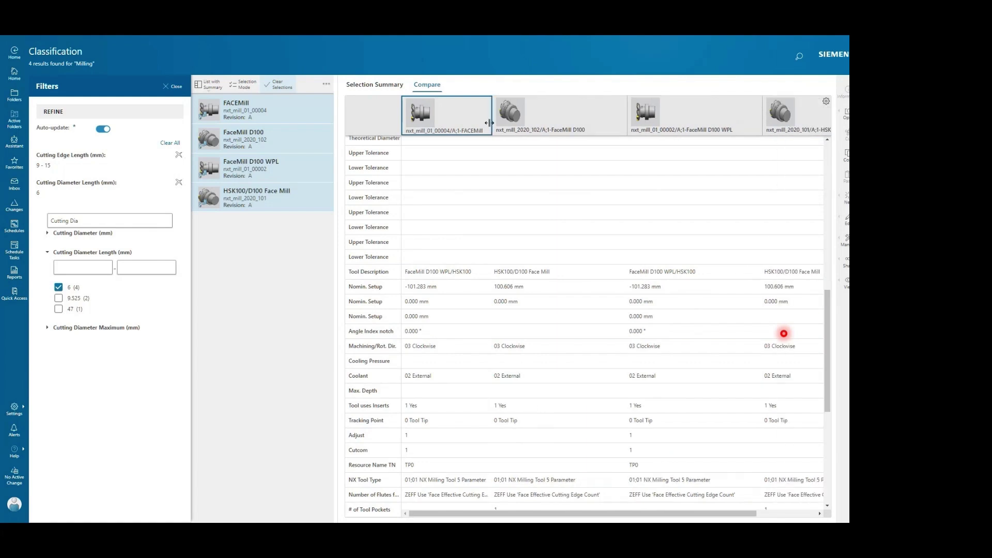
scroll(568, 233, down, 5)
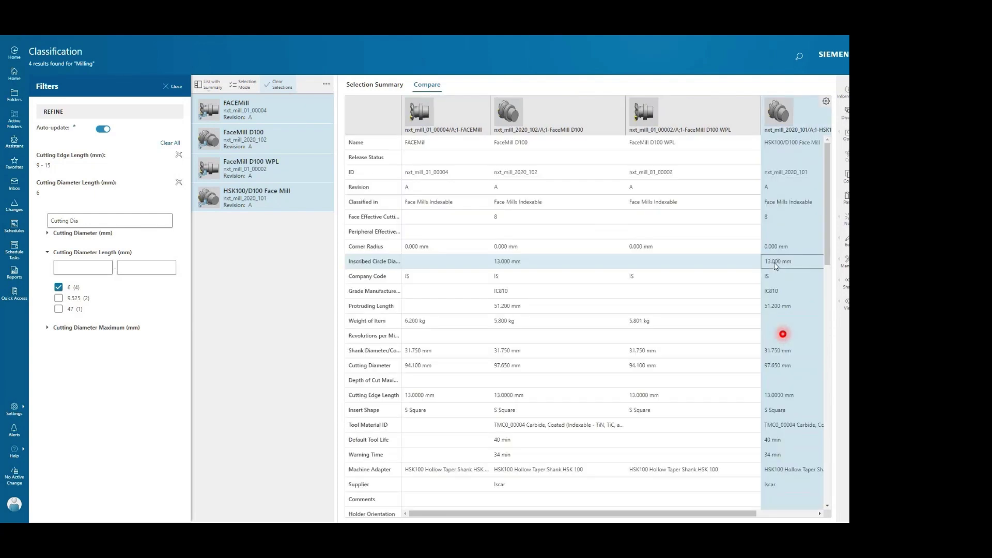
Step: Open the classification of HSK100/D100 Face Mill, view its enlarged dimension drawing and parameter table images, and collapse the images section
click(244, 198)
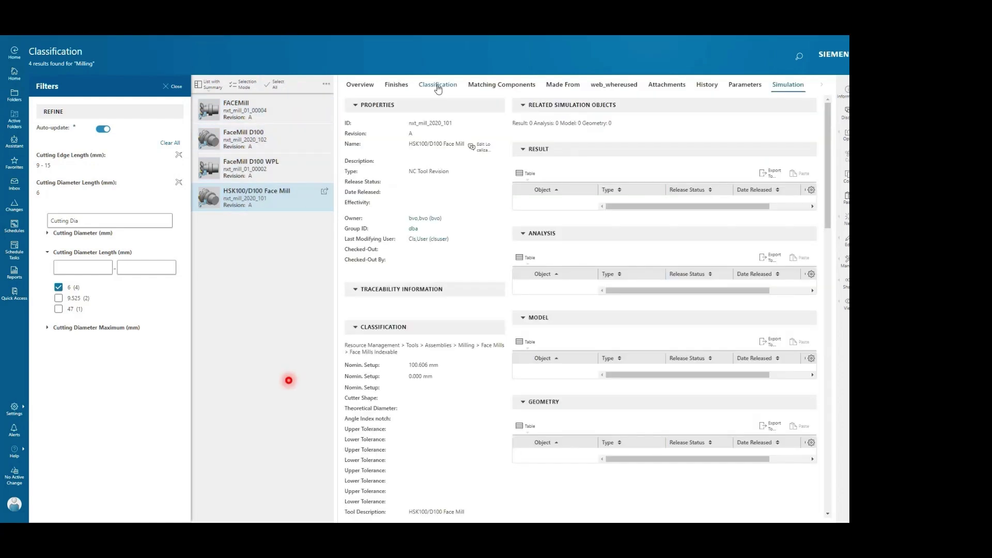
click(437, 85)
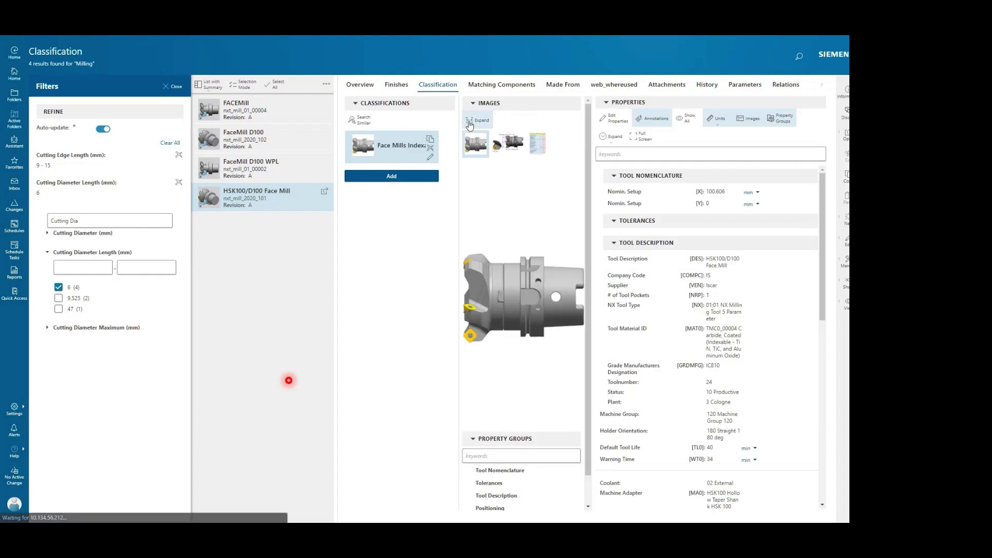
click(469, 122)
click(515, 144)
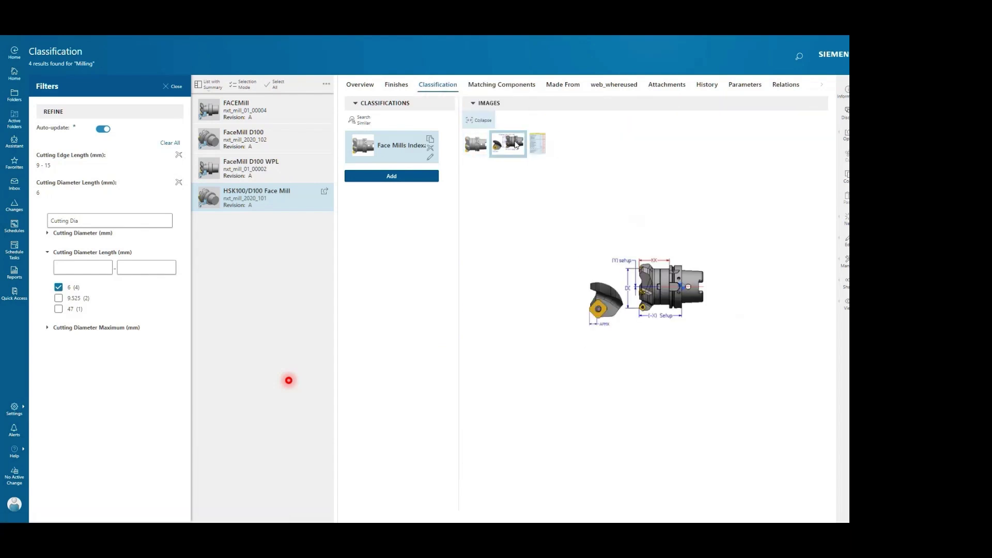
click(532, 146)
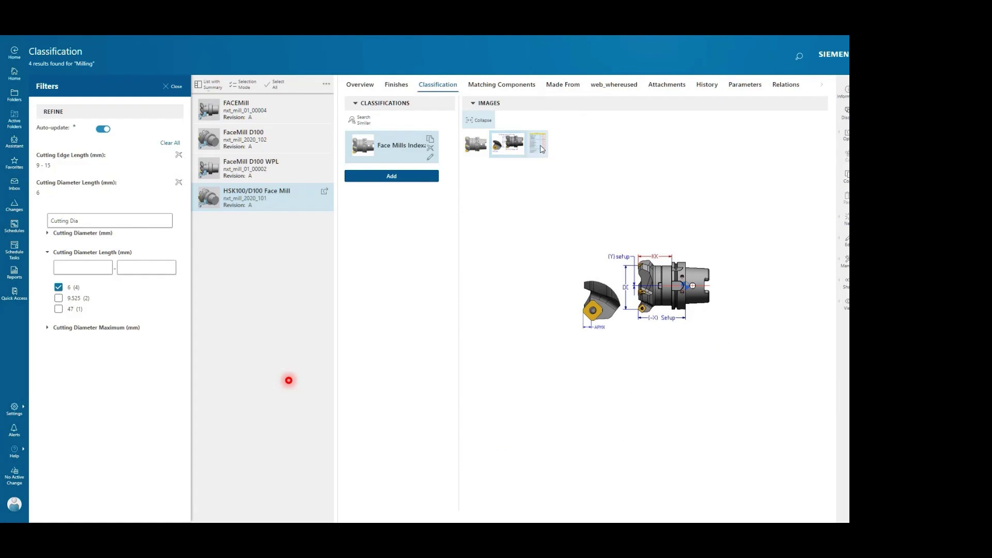
click(478, 120)
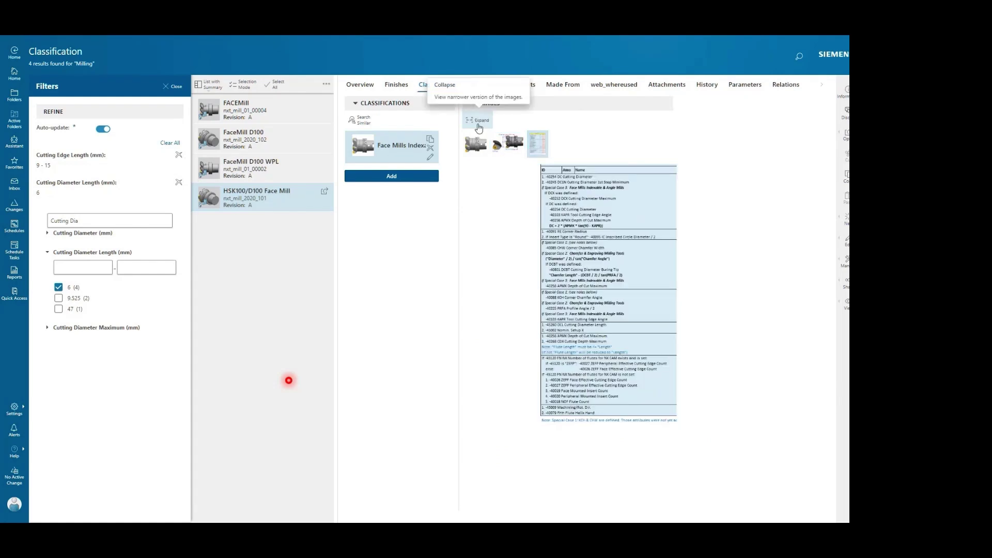
click(474, 105)
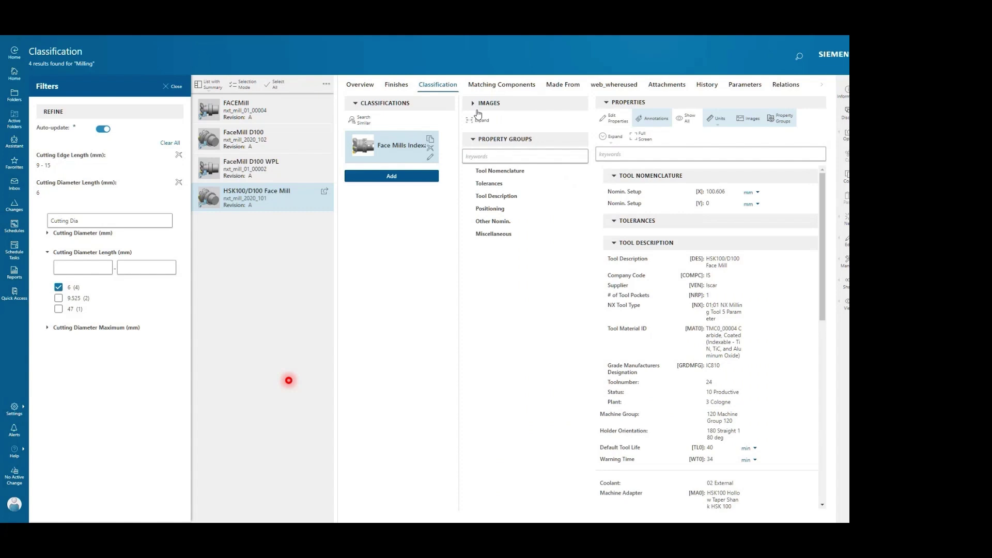
Step: Review the face mill's Miscellaneous, Other Nomin. and Tool Description property groups, including its plant entry
click(490, 237)
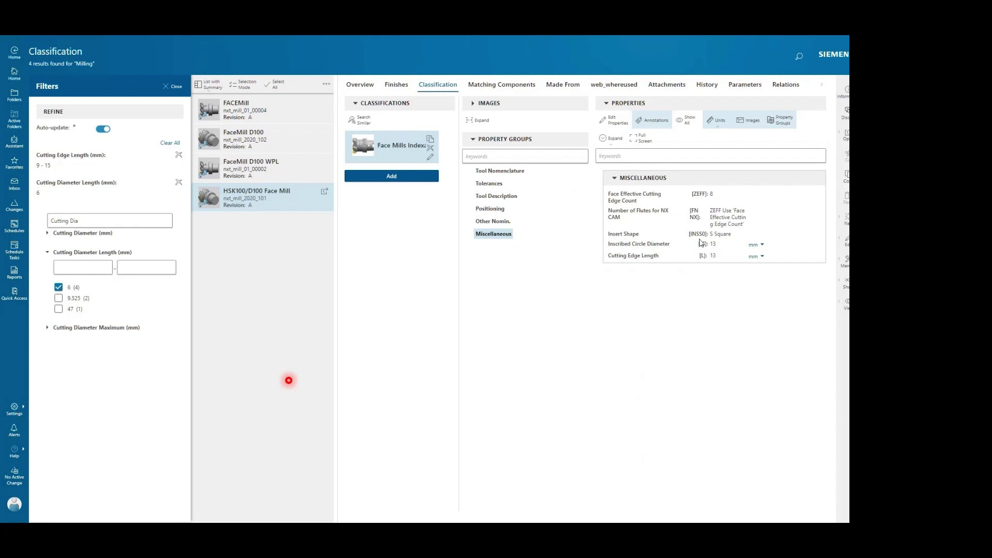
click(494, 223)
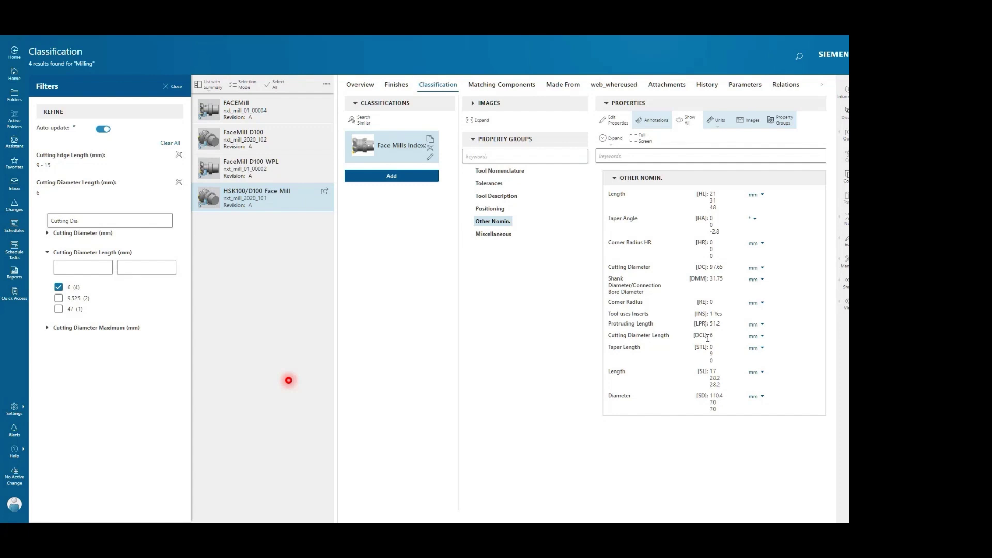
click(500, 196)
double_click(718, 337)
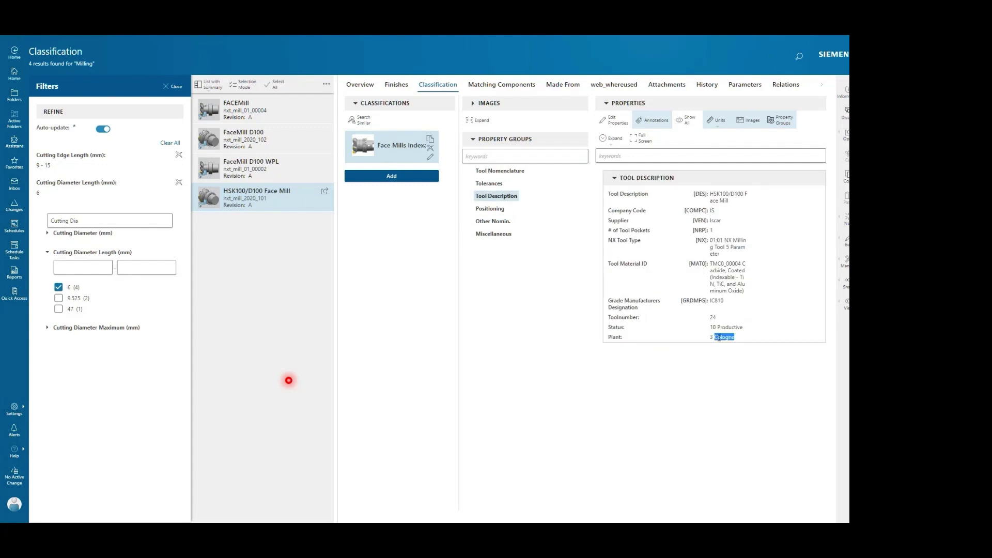
click(680, 364)
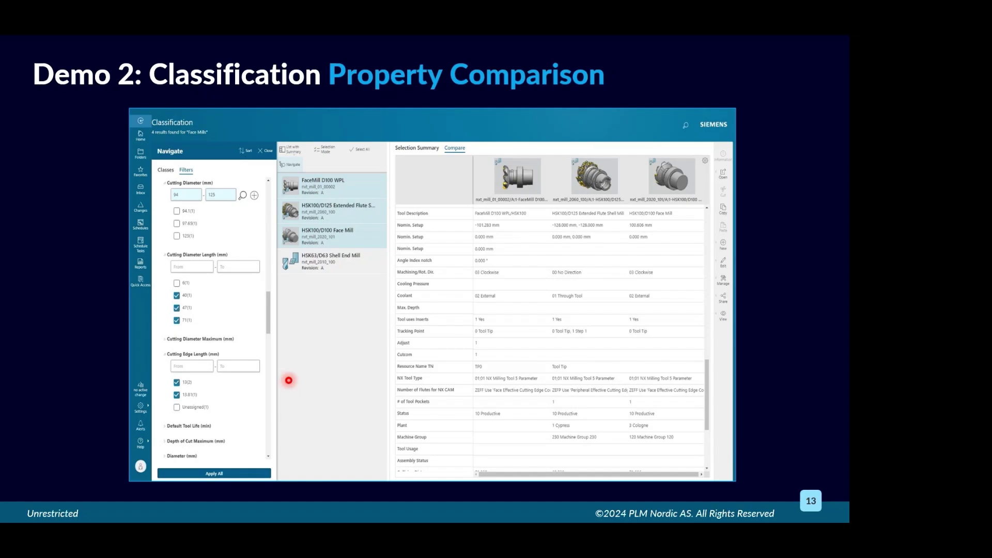
key(Right)
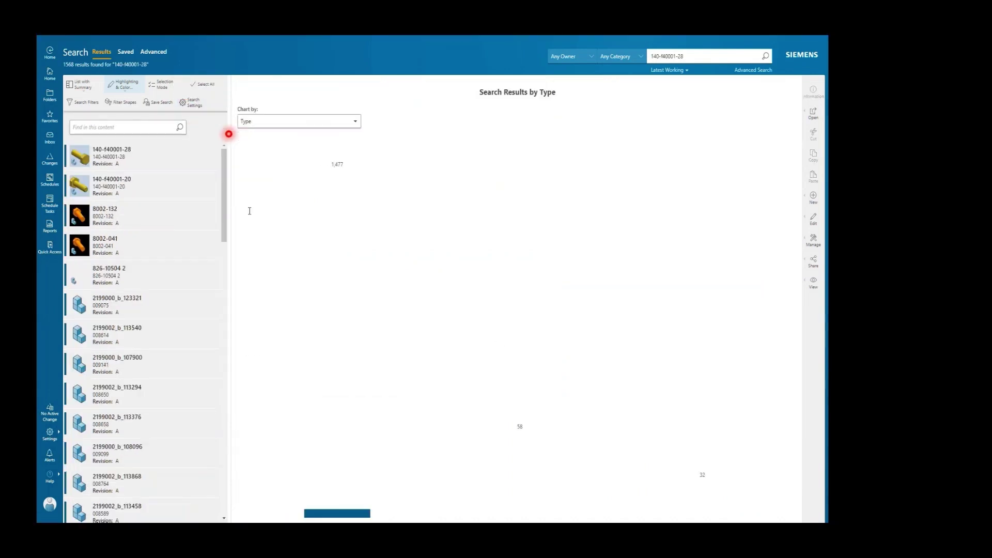
Step: Filter the shape search results by reducing the allowed shape similarity and limiting the size range to 20%–150%, and close the shape filter
click(122, 102)
drag(177, 135, 130, 134)
drag(191, 194, 116, 194)
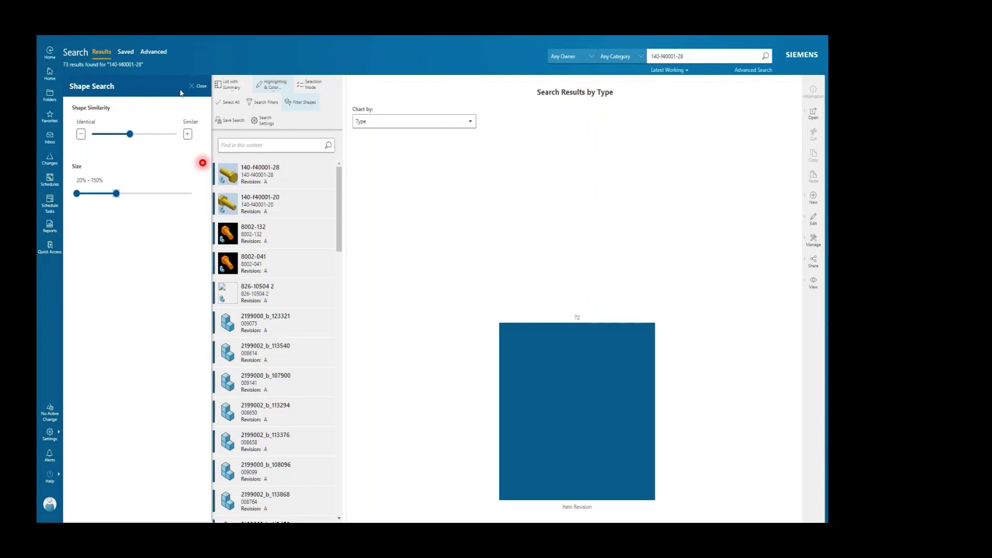
click(197, 86)
Step: Find bolt 0623-420 in the shape search results and view its overview with the classification data
scroll(170, 320, down, 8)
click(175, 347)
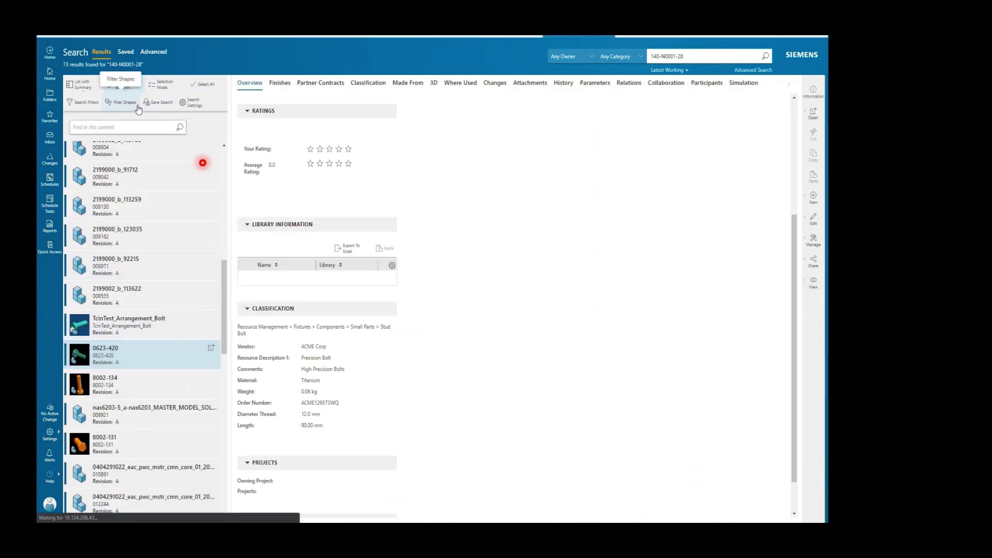
Step: Filter the shape search results by material, keeping only Titanium parts
click(84, 101)
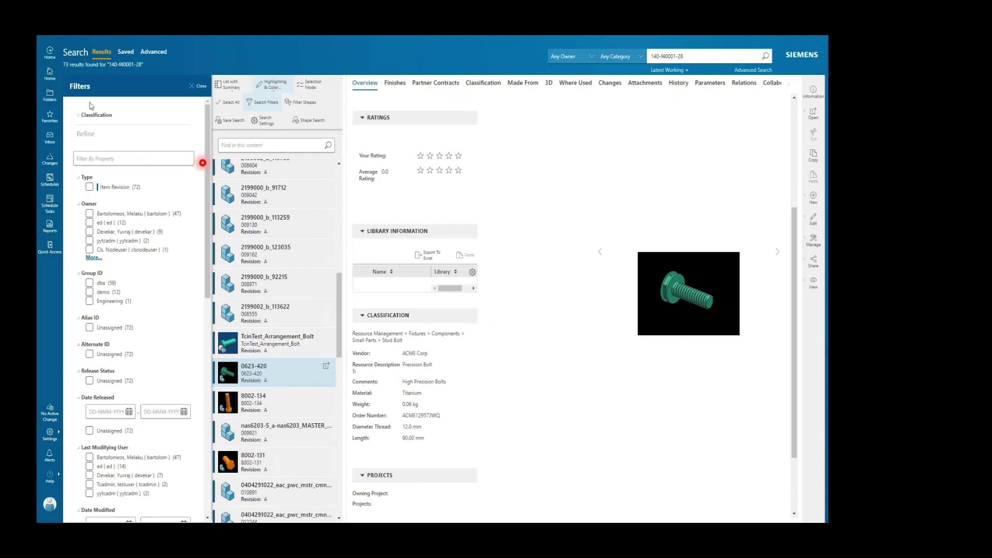
scroll(208, 308, down, 1)
click(209, 307)
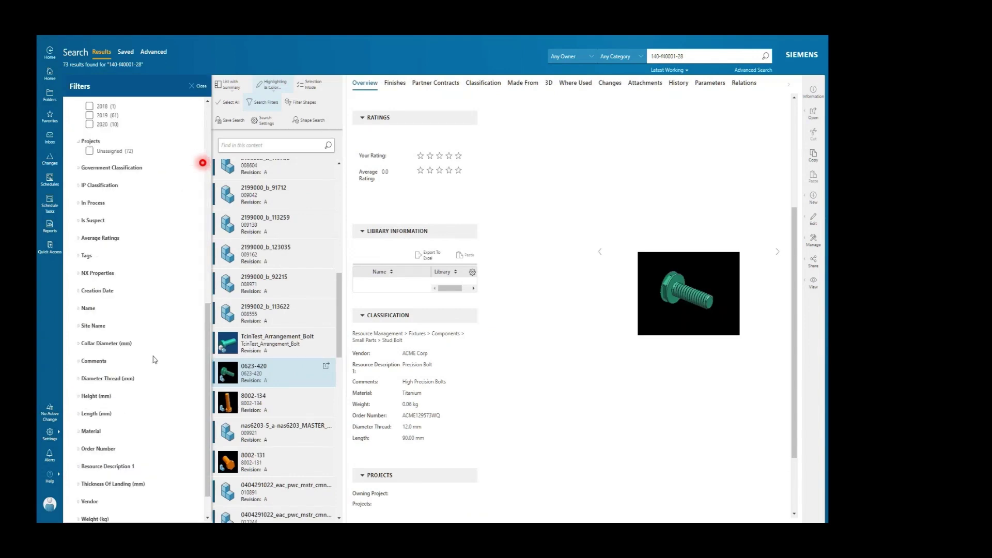
click(89, 441)
click(89, 441)
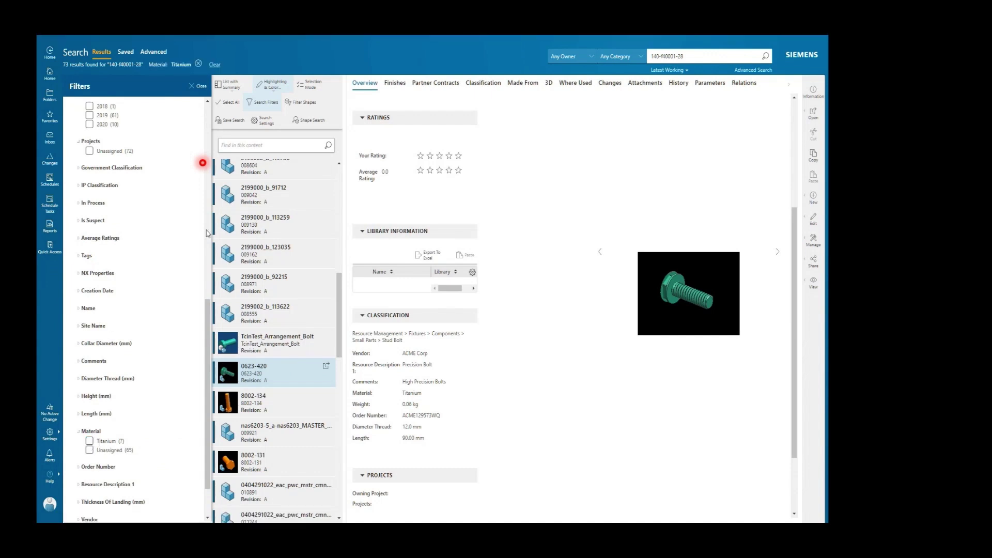
Step: Narrow the titanium results to a length range of 150–220 mm and a thread diameter of 24 mm
click(207, 225)
click(130, 164)
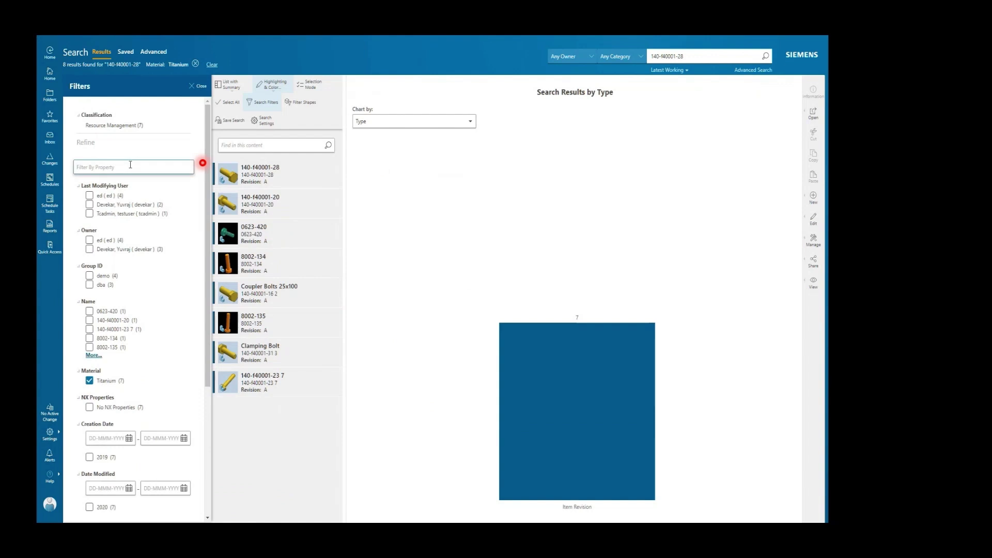
text(Leng)
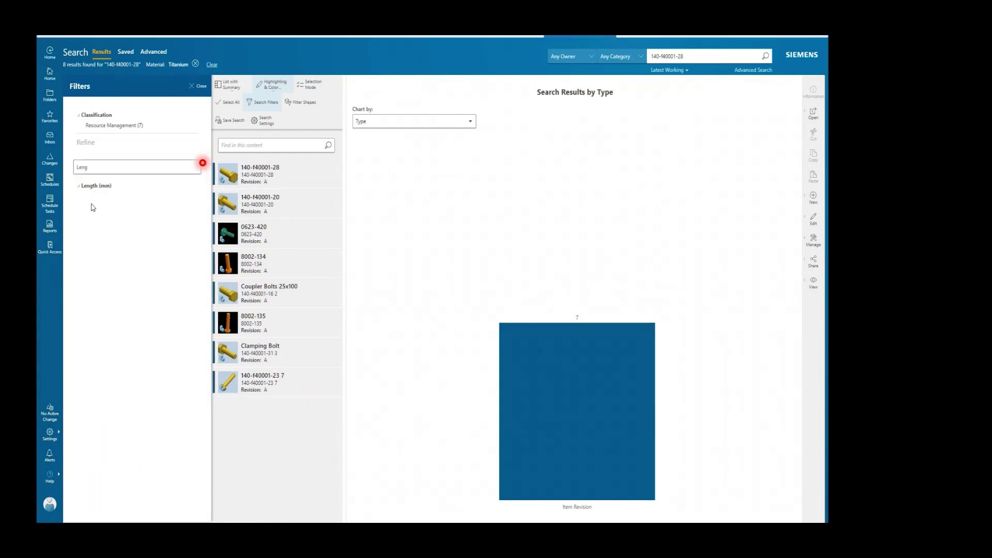
click(98, 199)
text(150)
key(Tab)
text(22)
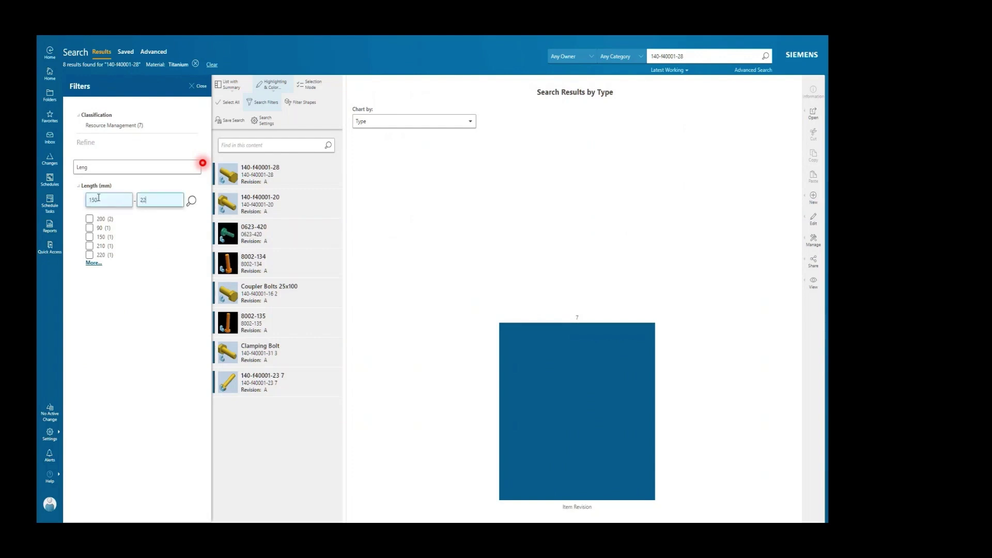
click(192, 203)
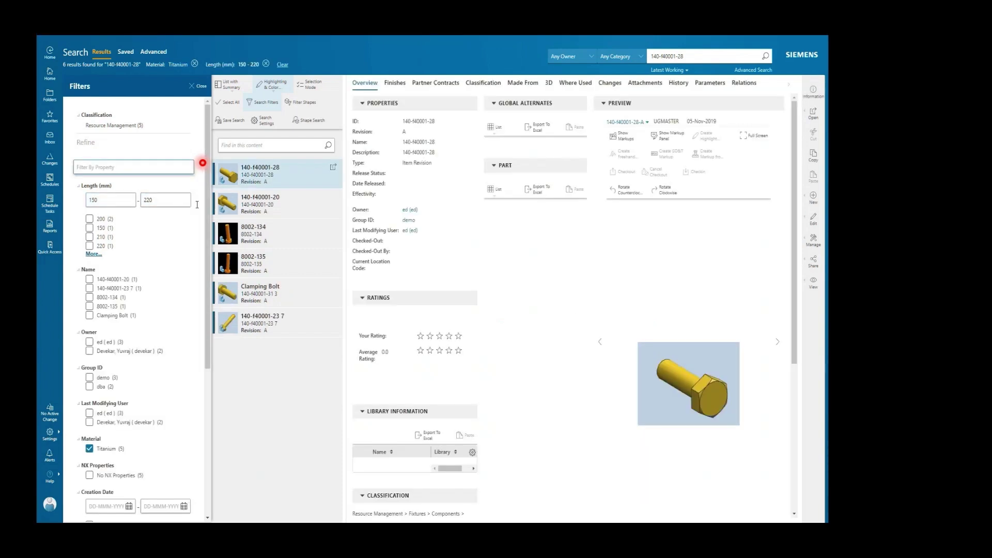
text(Diam)
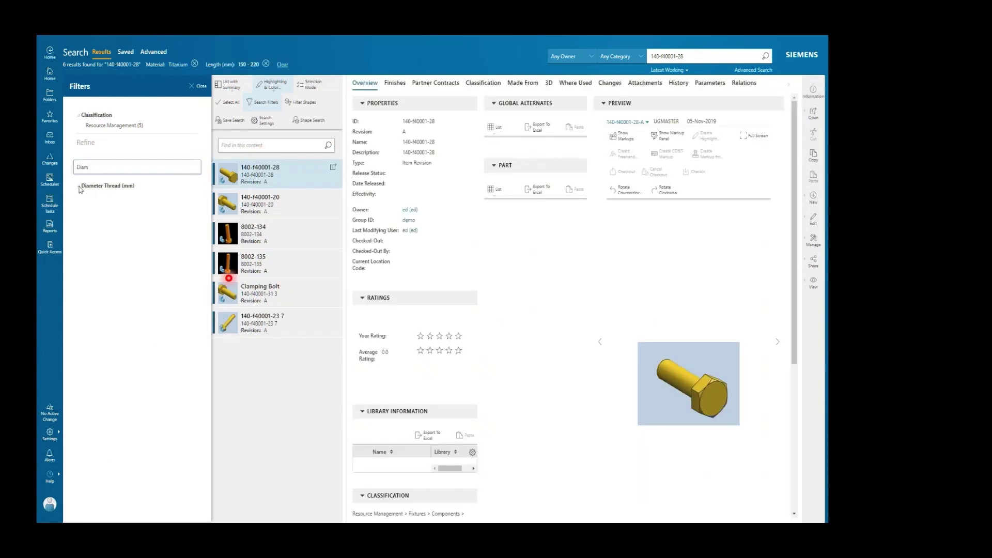
click(89, 228)
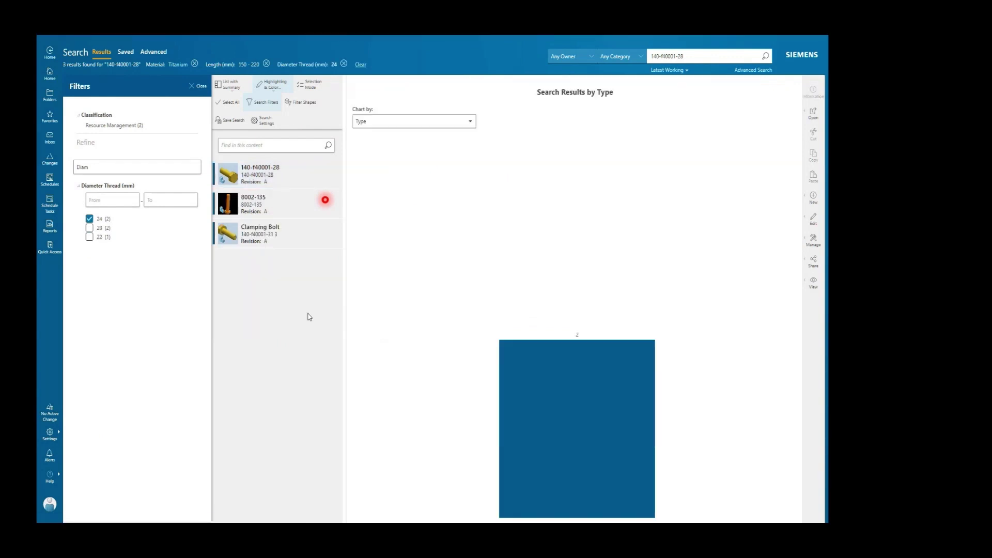
Step: Select bolts 140-f40001-28, 8002-135 and Clamping Bolt together and compare their properties side by side
click(309, 179)
shift+click(310, 238)
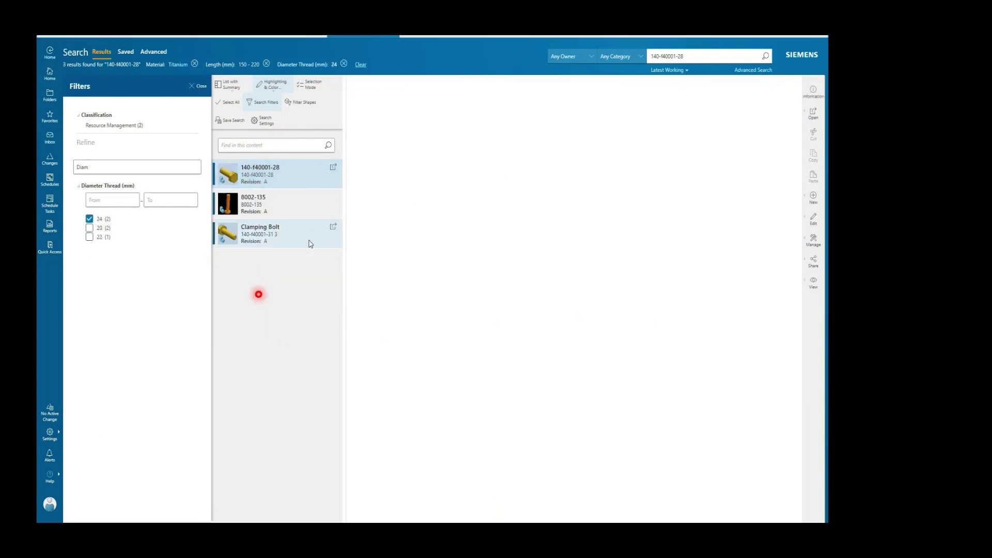
click(420, 87)
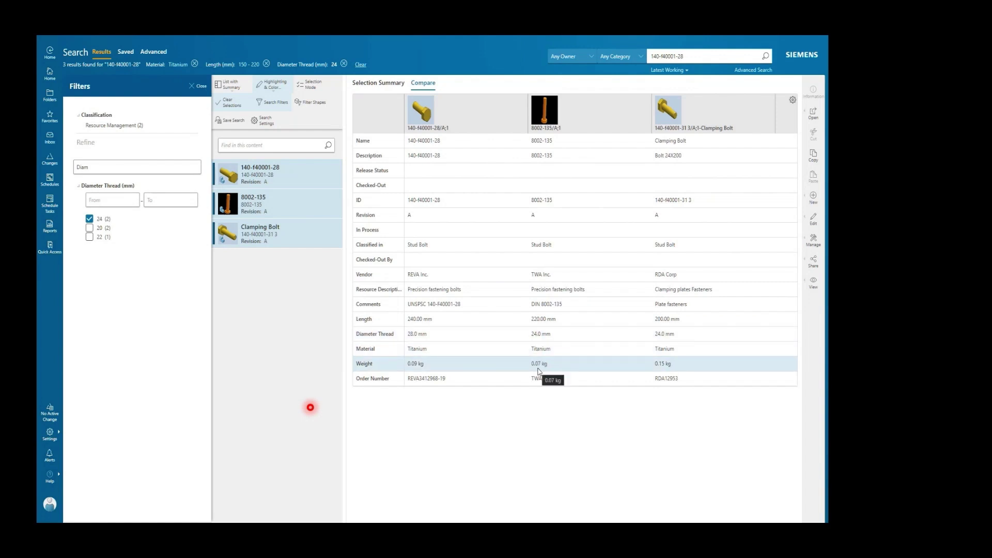
Step: View bolt 8002-135 on its own, rotate its 3D preview to an angled view, and open its classification
click(331, 218)
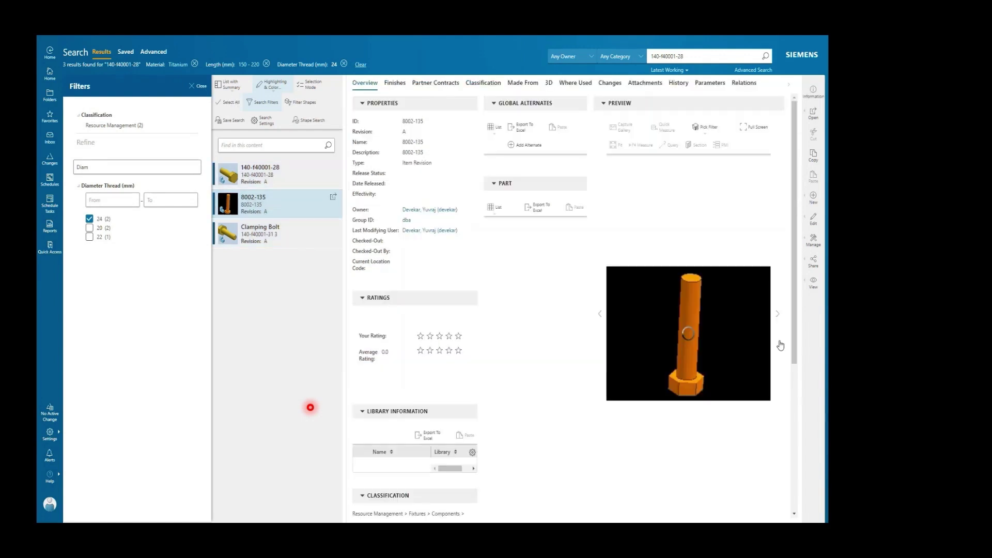
drag(677, 449, 643, 281)
click(477, 86)
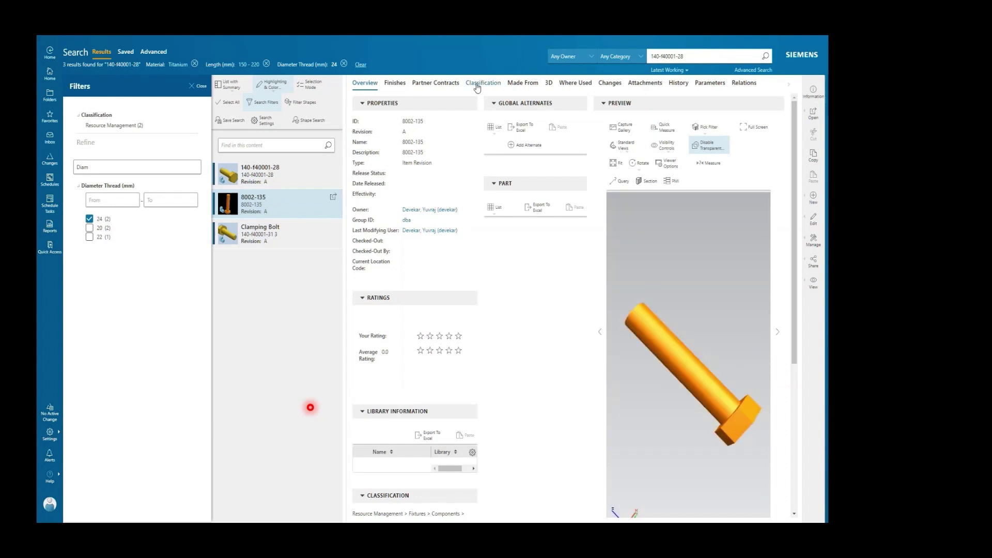